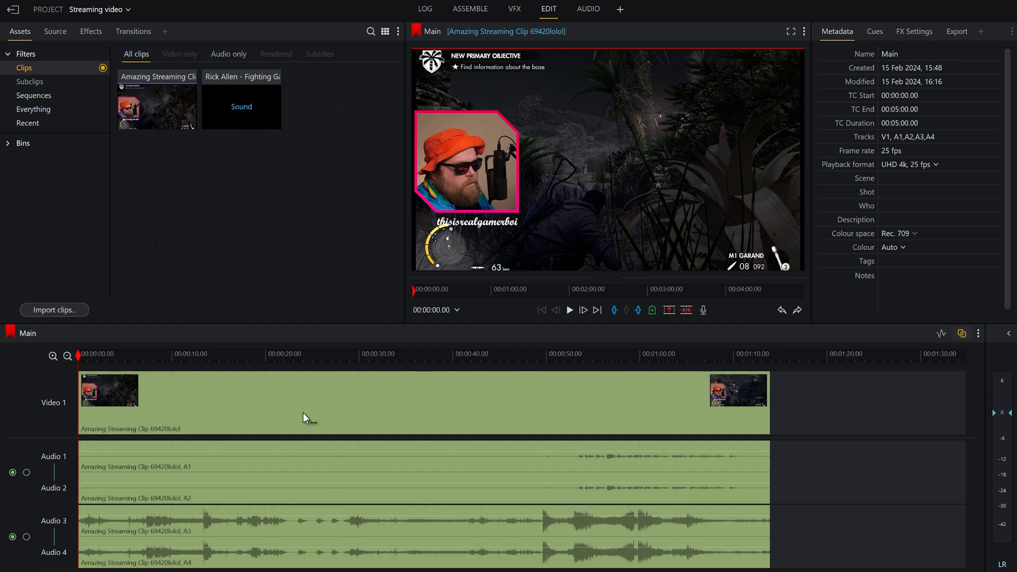
# Listen to Audio 1 and 2 soloed in the Main sequence from about 50 seconds, and clear the solo
pyautogui.moveTo(85, 357); pyautogui.dragTo(320, 379)
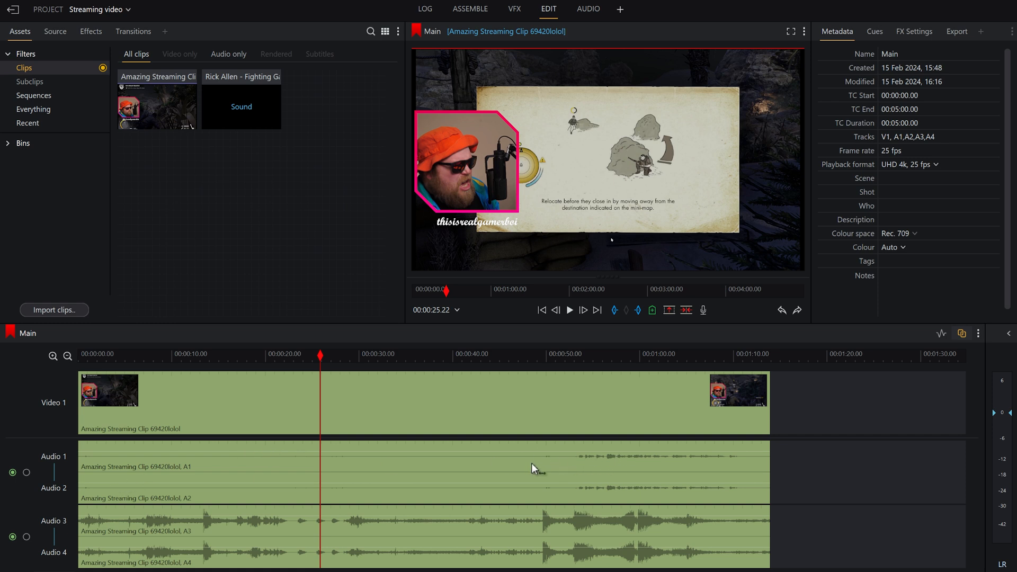
pyautogui.click(26, 472)
pyautogui.moveTo(490, 355); pyautogui.dragTo(548, 363)
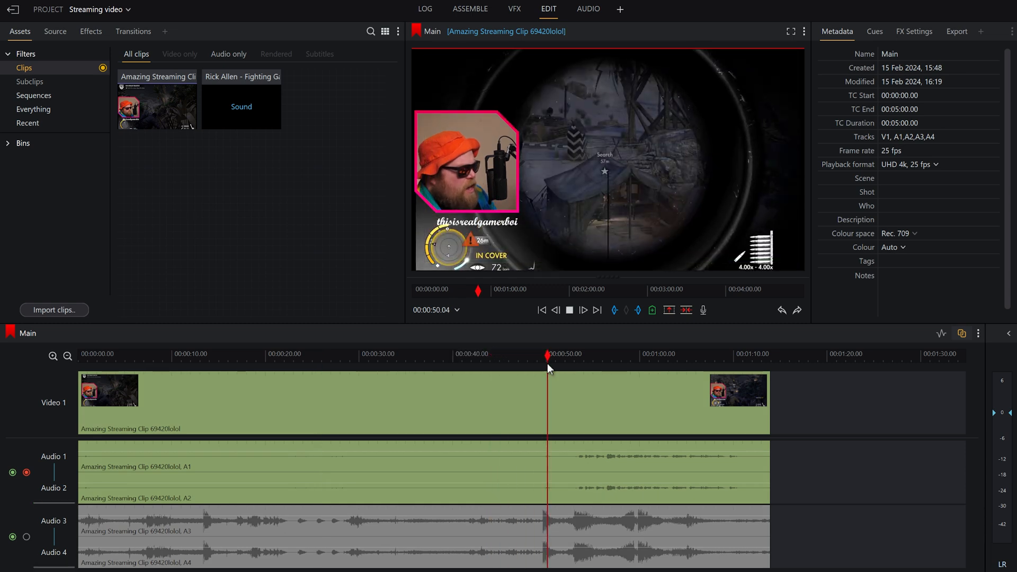
pyautogui.press('space')
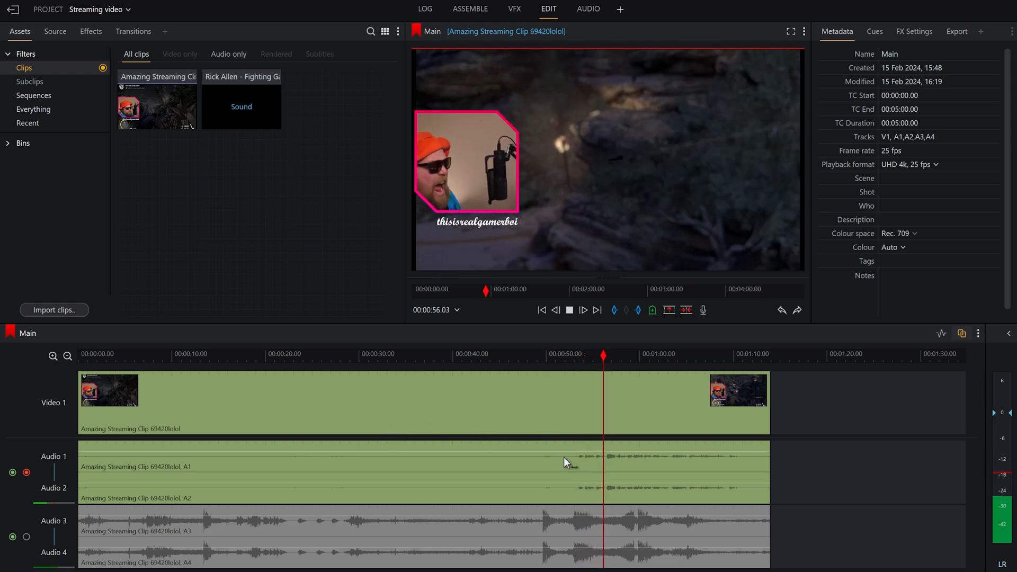
pyautogui.press('space')
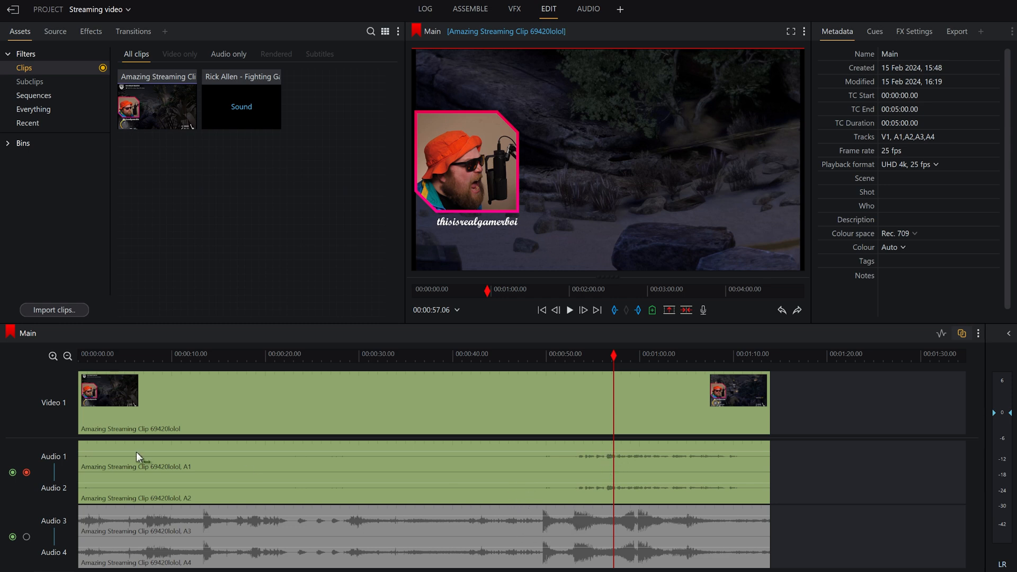
pyautogui.click(26, 472)
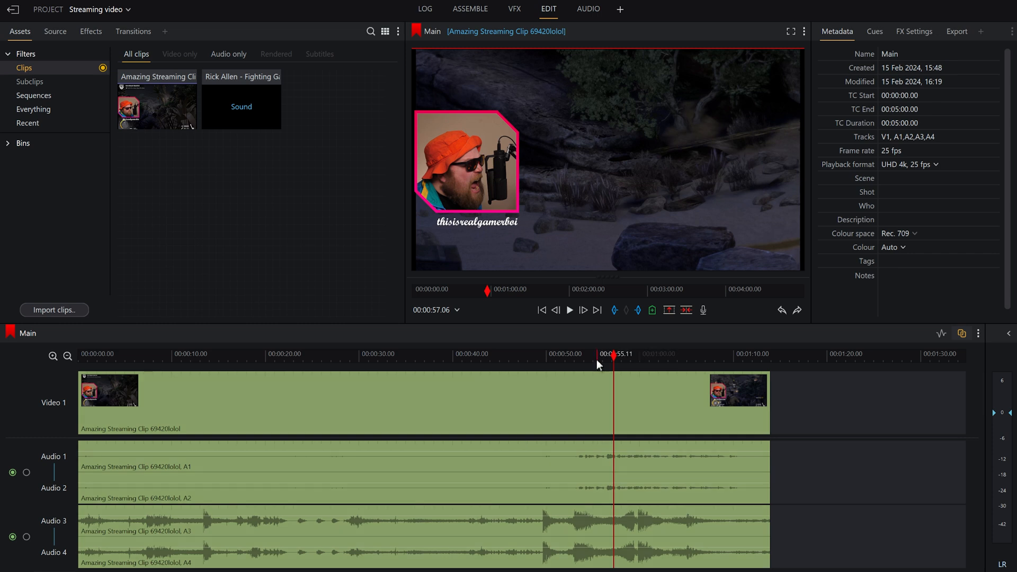
# Listen to Audio 3 and 4 soloed in the Main sequence from 00:00:38.11, and clear the solo
pyautogui.moveTo(594, 353); pyautogui.dragTo(437, 375)
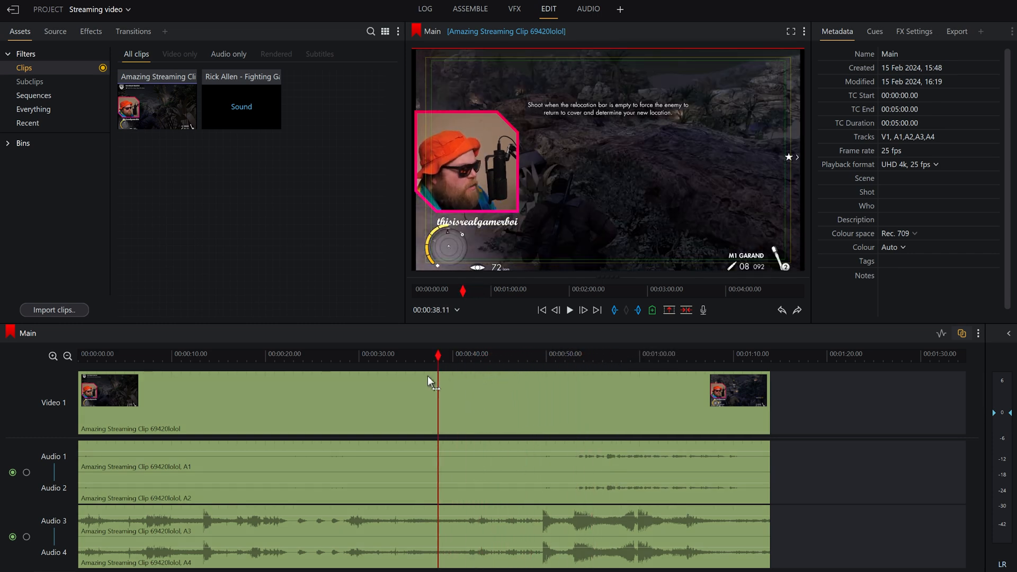
pyautogui.click(26, 537)
pyautogui.press('space')
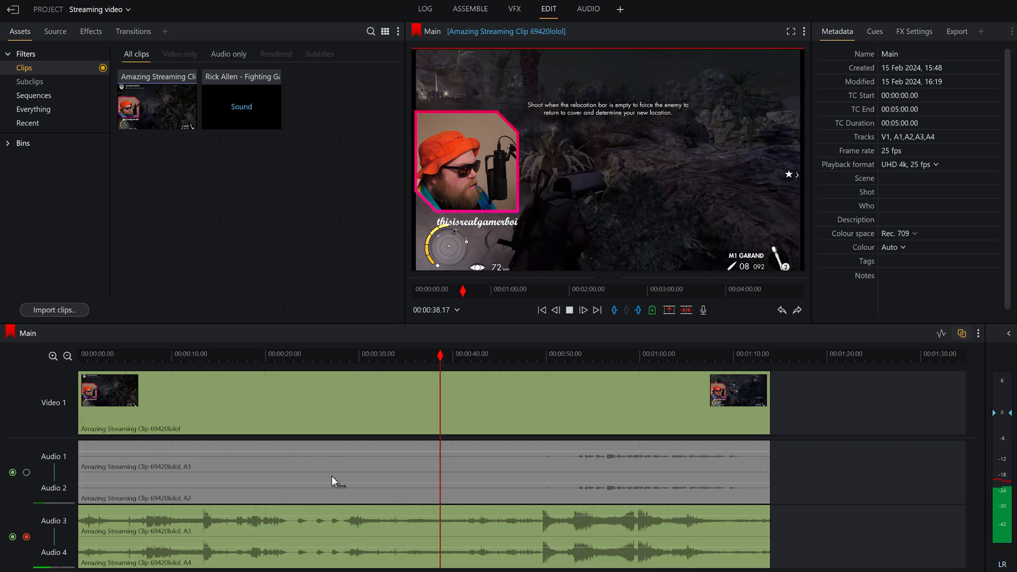
pyautogui.press('space')
pyautogui.click(27, 538)
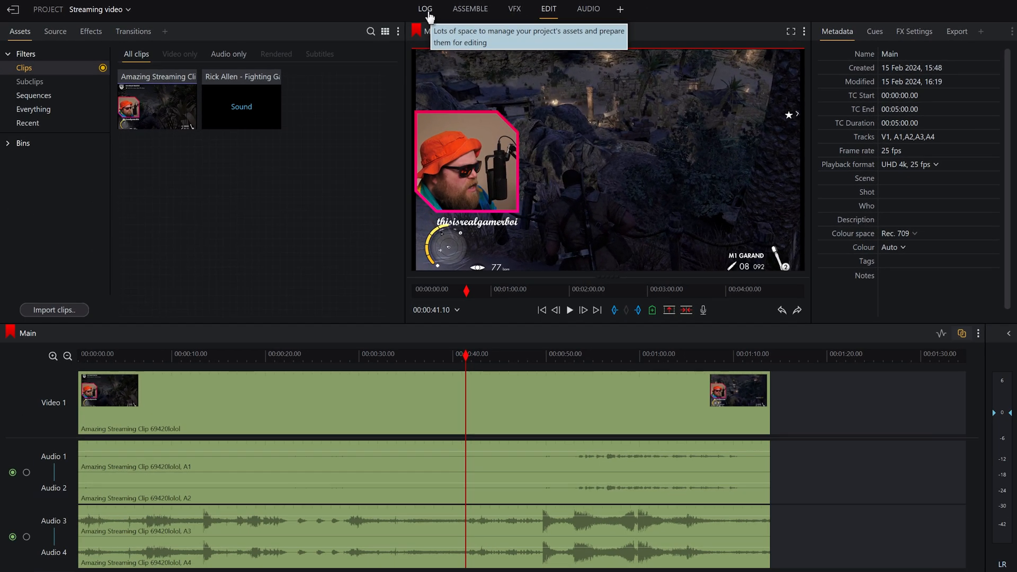
# Switch to the Log workspace and display the timeline of the clip Amazing Streaming Clip 69420lolol
pyautogui.click(419, 12)
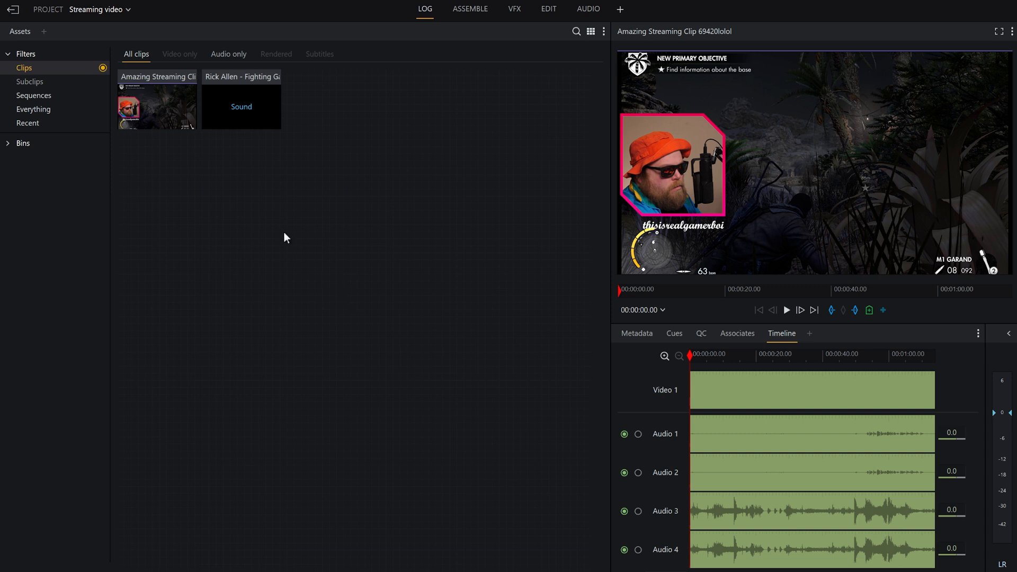
pyautogui.click(151, 104)
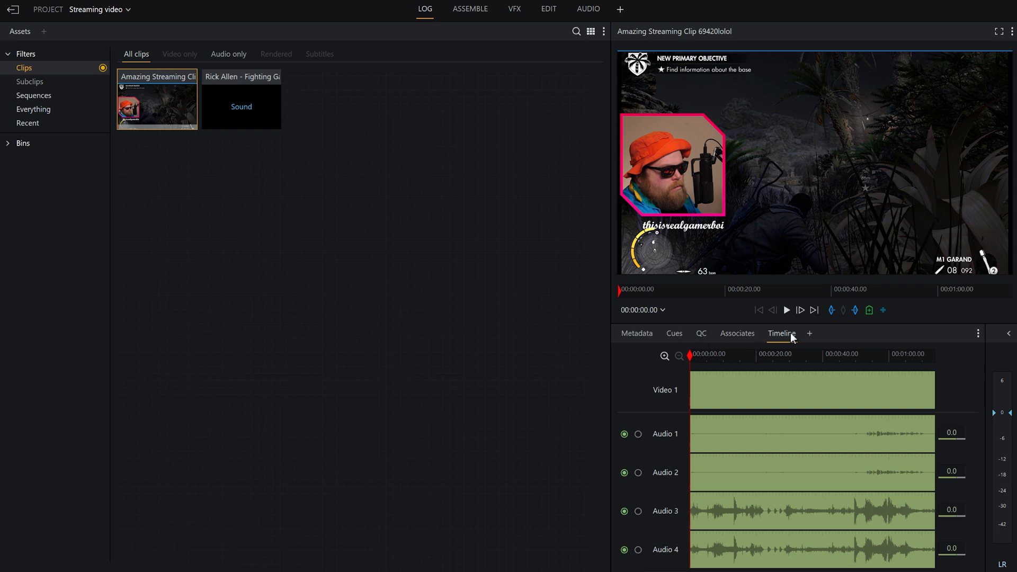
pyautogui.click(637, 333)
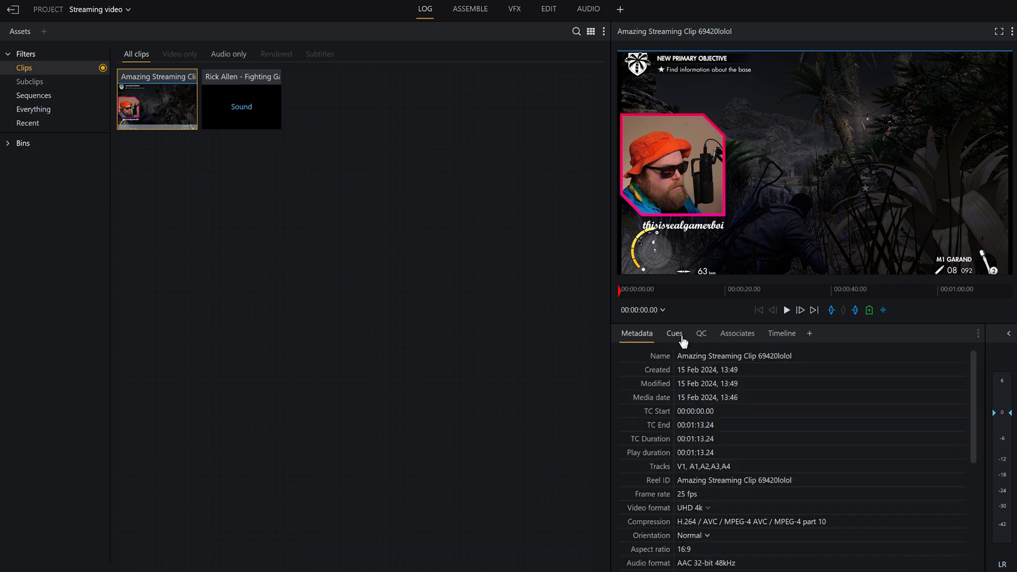
pyautogui.click(680, 335)
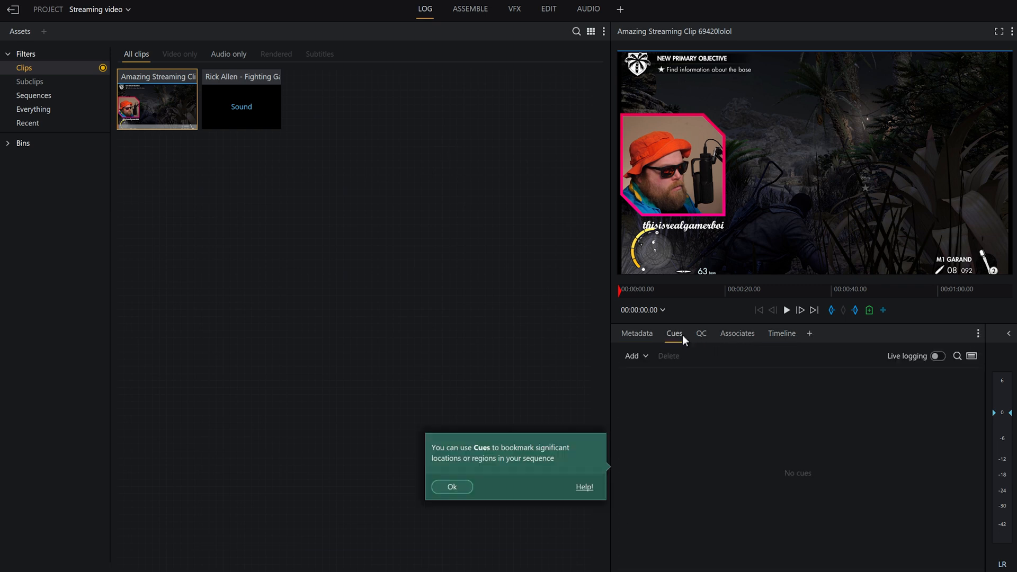
pyautogui.click(783, 339)
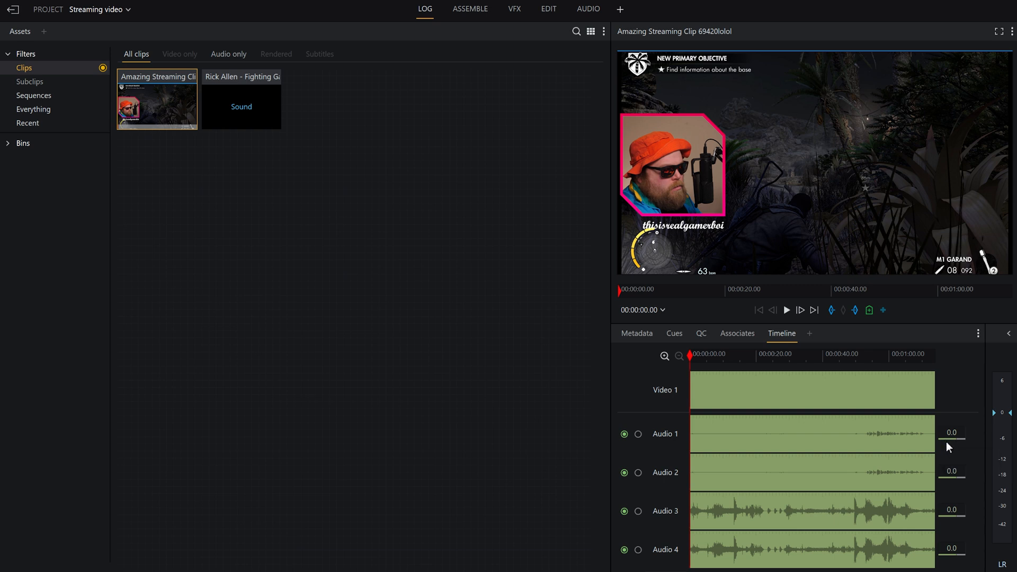
# Solo the streaming clip's Audio 1 and Audio 2 and listen to them from about 32 seconds
pyautogui.click(638, 434)
pyautogui.click(638, 473)
pyautogui.moveTo(807, 354); pyautogui.dragTo(796, 354)
pyautogui.press('space')
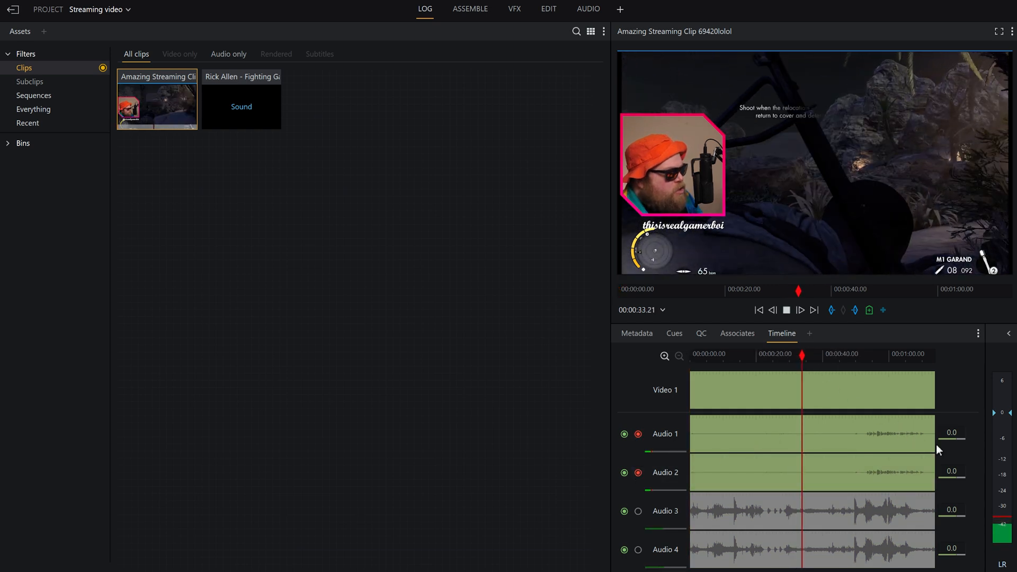
pyautogui.press('space')
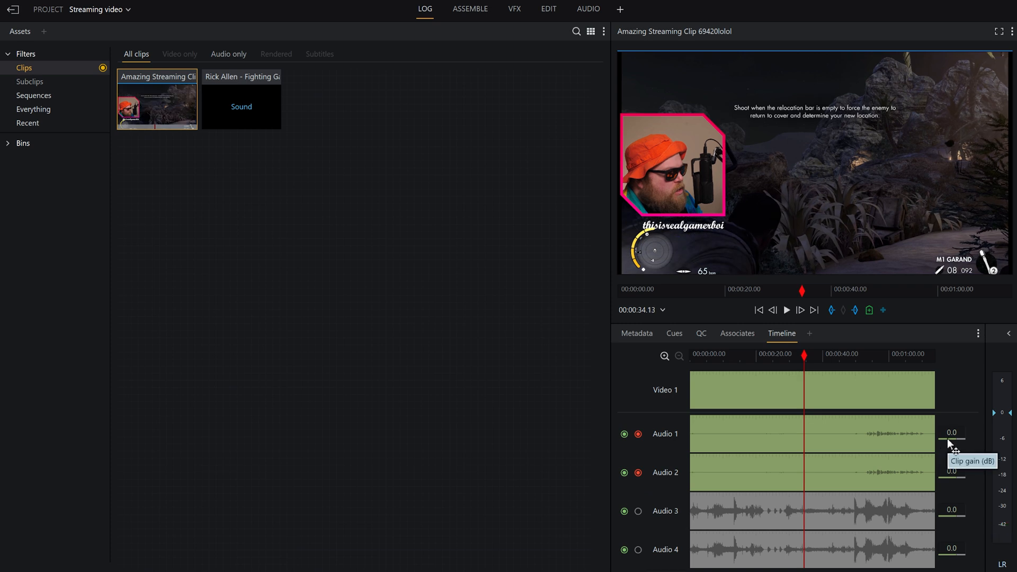
# Raise the clip gain of the streaming clip's Audio 1 and Audio 2 to +13.1 dB
pyautogui.scroll(2, 948, 440)
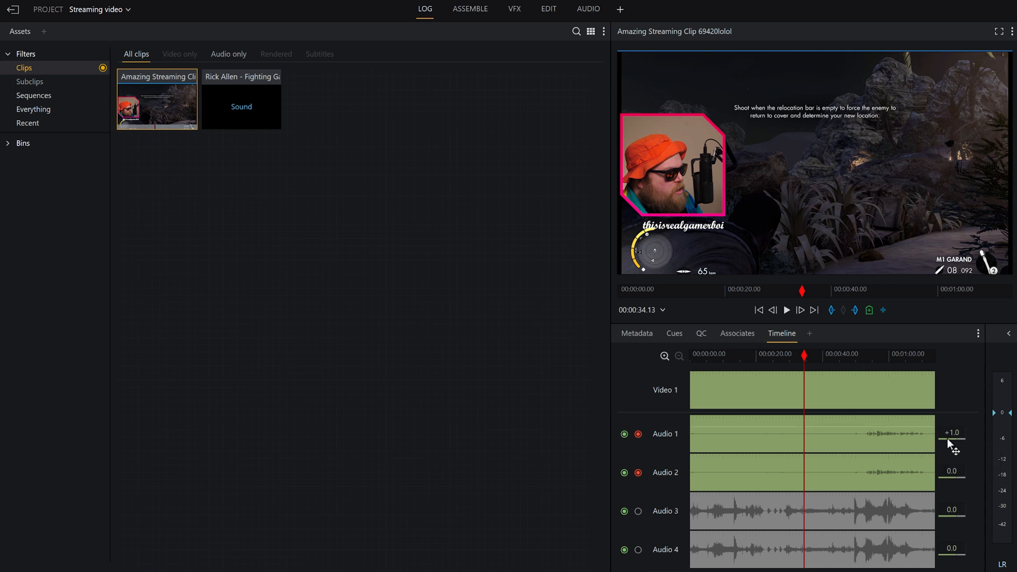
pyautogui.moveTo(949, 439); pyautogui.dragTo(957, 441)
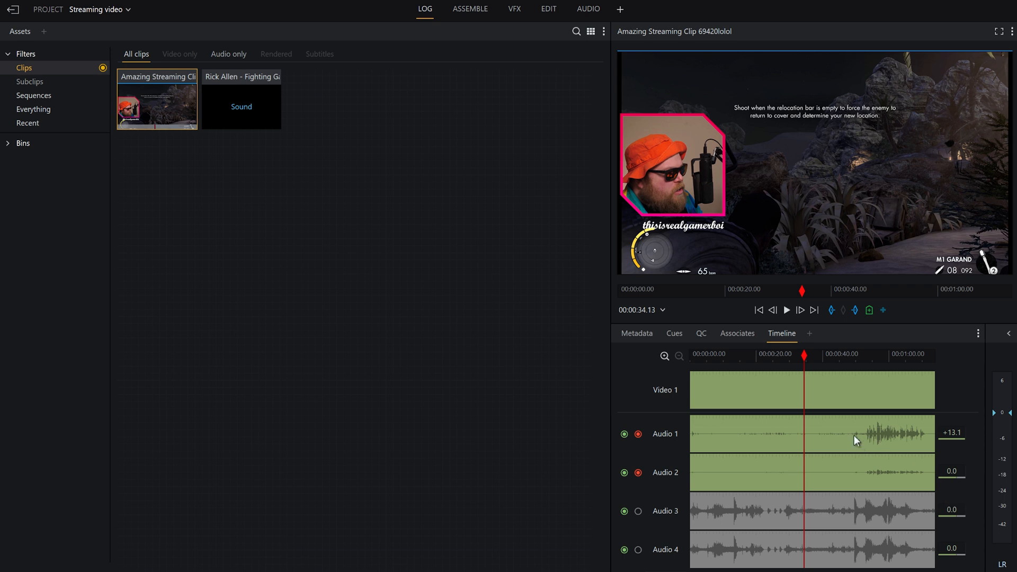
pyautogui.moveTo(952, 478); pyautogui.dragTo(965, 474)
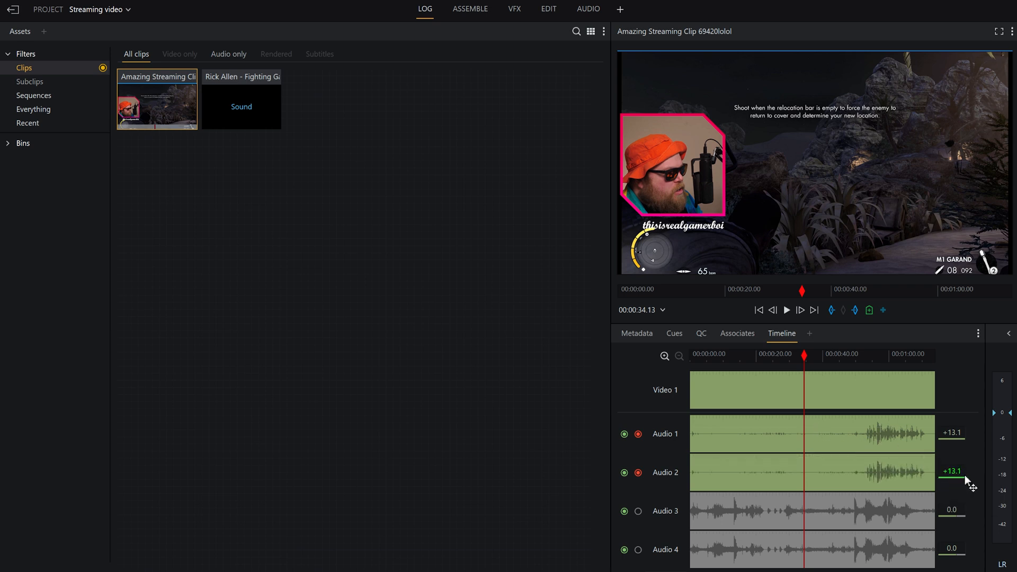
# Play the streaming clip from about 47 seconds to check the level of the soloed Audio 1 and 2
pyautogui.click(847, 358)
pyautogui.press('space')
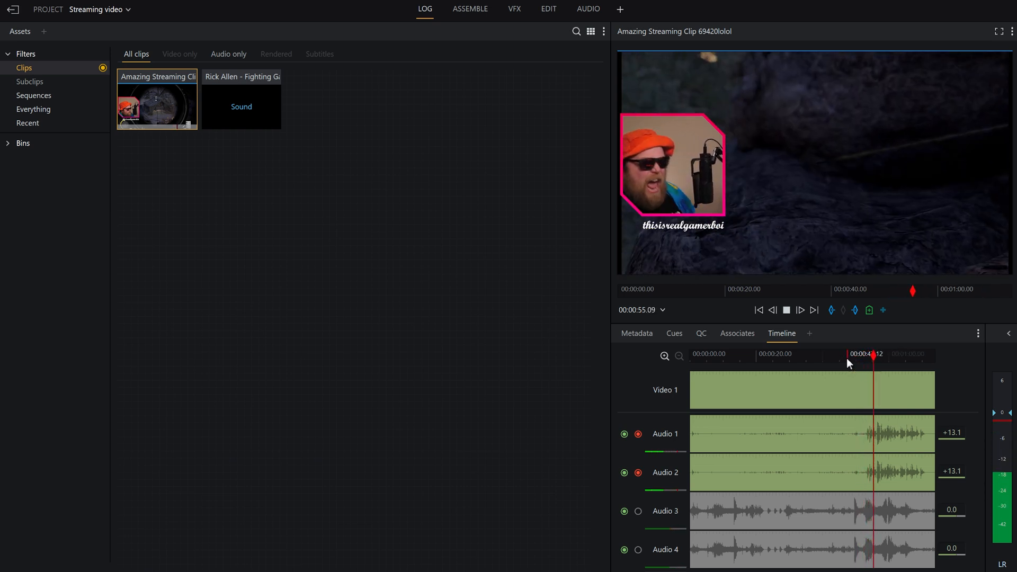
pyautogui.press('space')
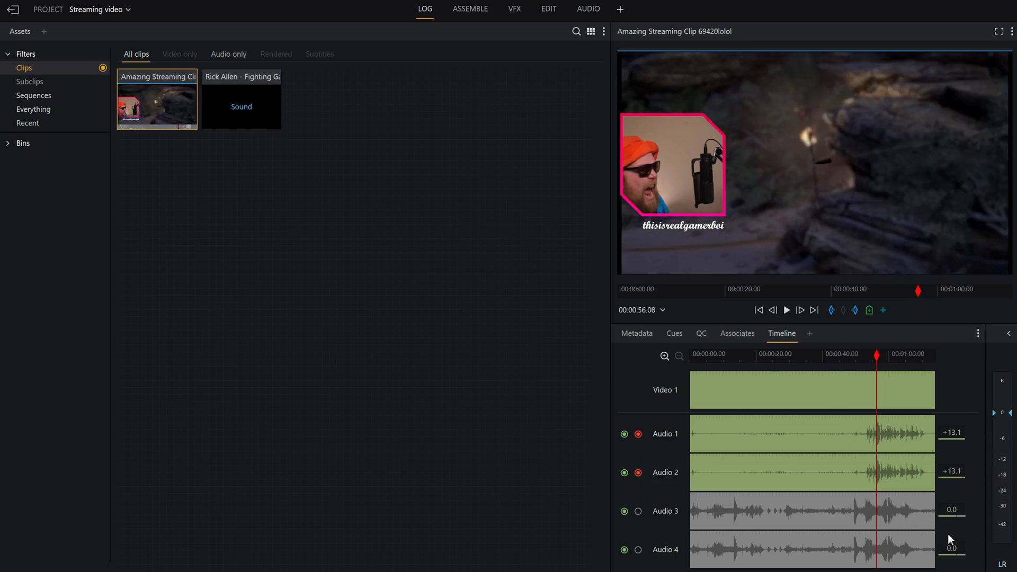
# Set the clip gain of Audio 3 and Audio 4 to -4.0 dB and clear the solo on Audio 1 and 2
pyautogui.moveTo(955, 514); pyautogui.dragTo(951, 514)
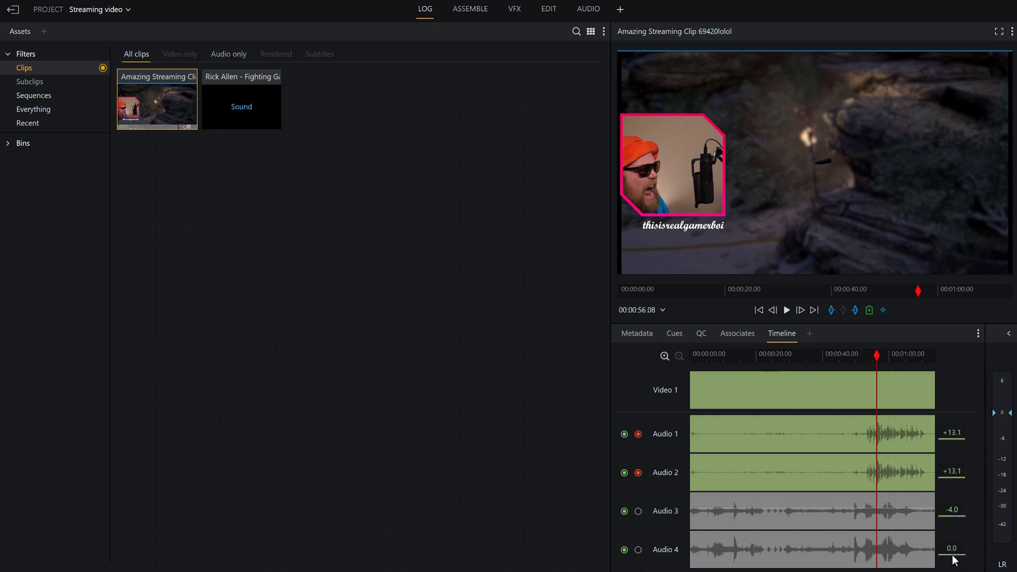
pyautogui.moveTo(953, 557); pyautogui.dragTo(950, 556)
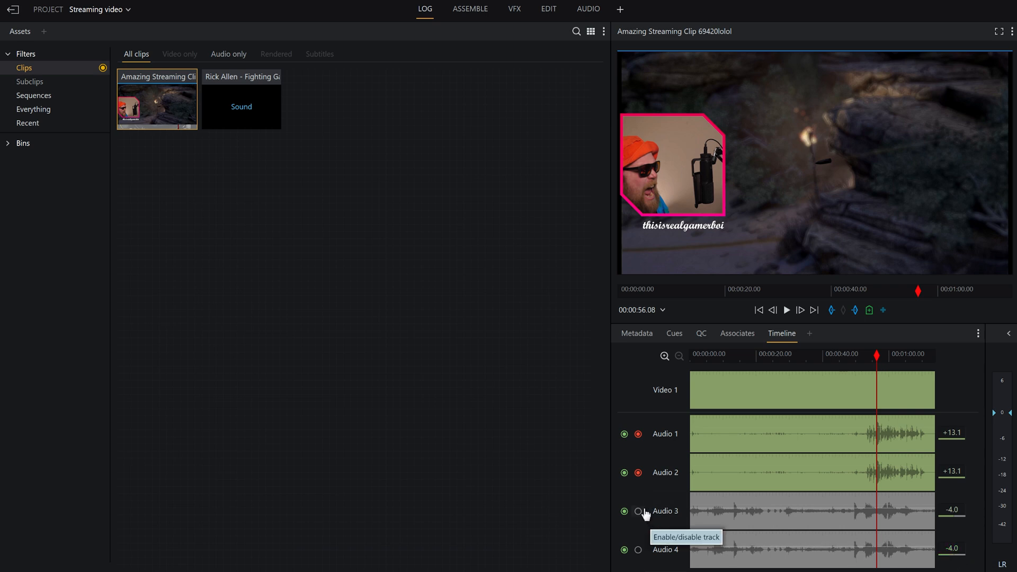
pyautogui.click(639, 473)
pyautogui.click(638, 434)
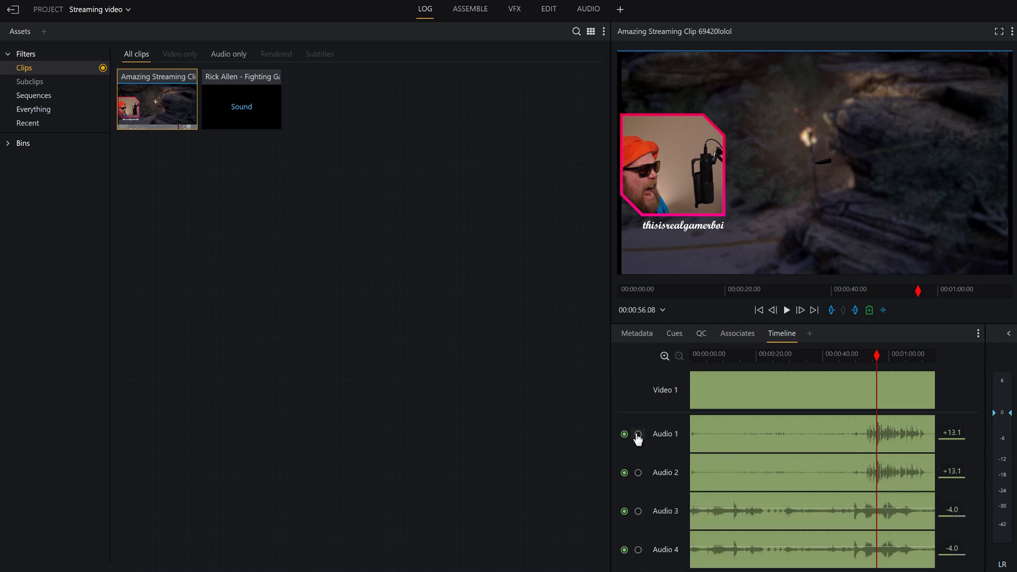
# Play the full mix from about 46 seconds while lowering the clip gain of Audio 3 and Audio 4 to -8.0 dB
pyautogui.moveTo(841, 354); pyautogui.dragTo(843, 355)
pyautogui.press('space')
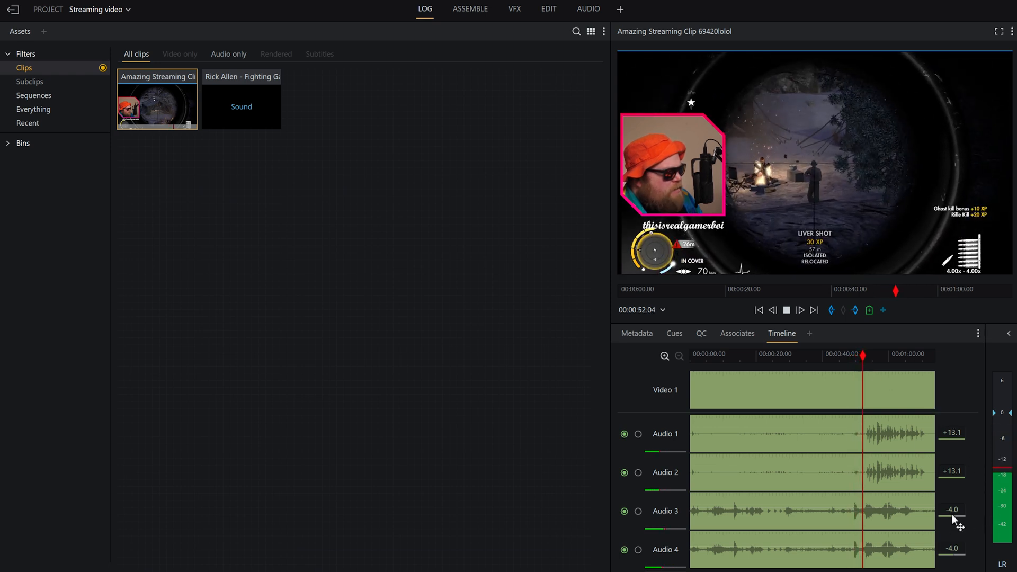
pyautogui.moveTo(952, 515); pyautogui.dragTo(949, 514)
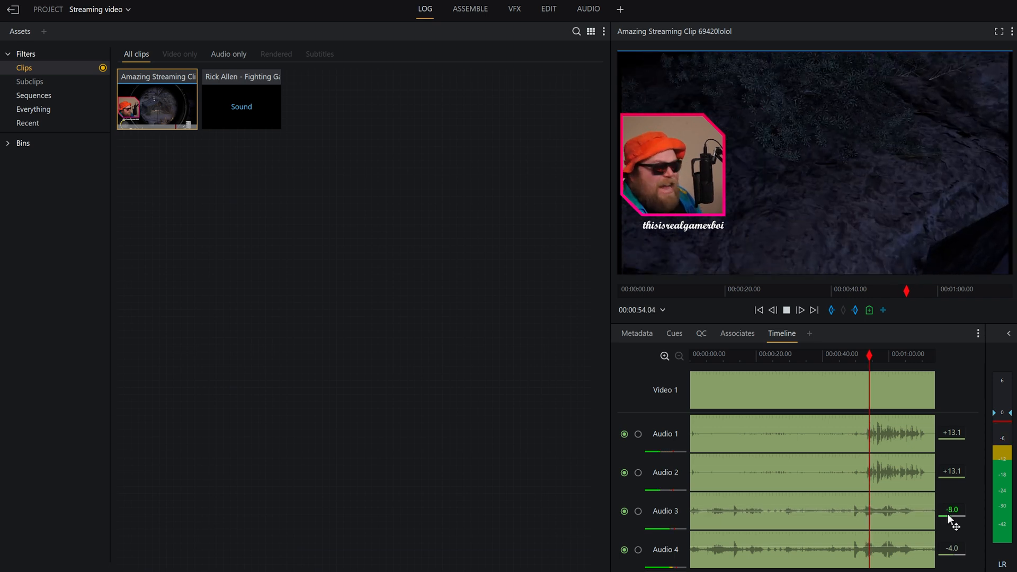
pyautogui.moveTo(952, 553); pyautogui.dragTo(947, 554)
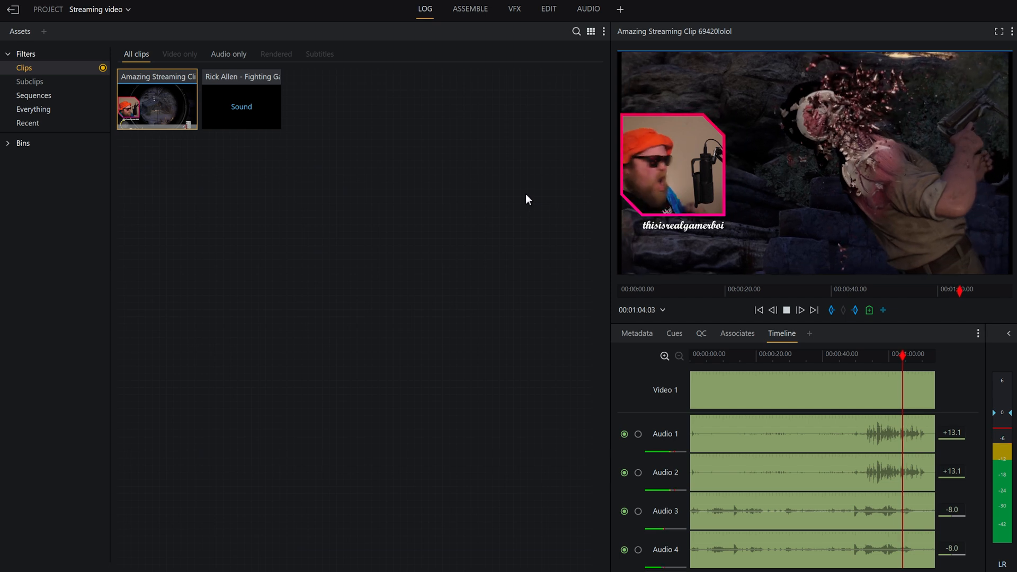
pyautogui.press('space')
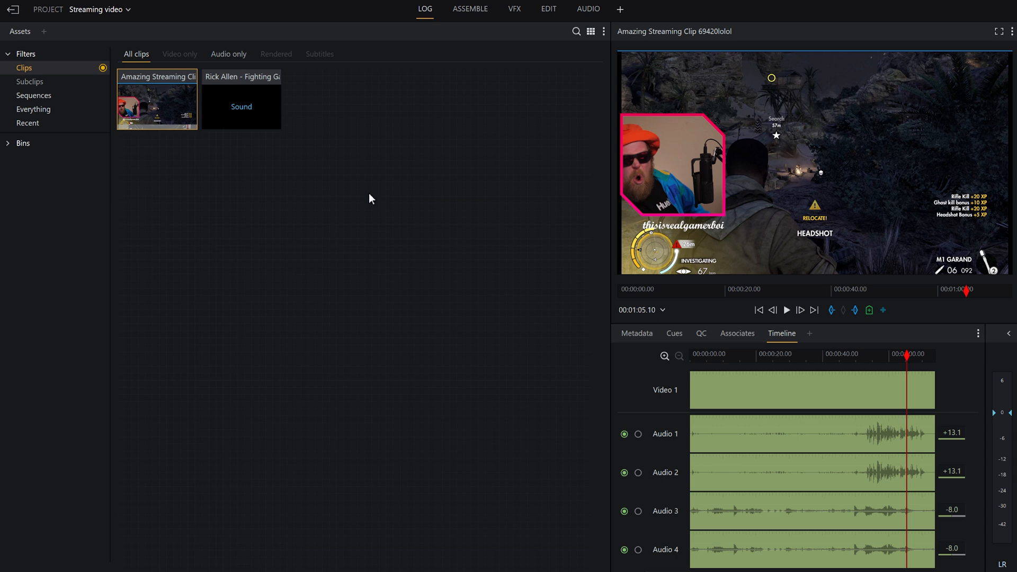
# Listen to the Fighting Game Narrator - Winner sound clip and set the clip gain of its Audio 1 and Audio 2 to -4.0 dB
pyautogui.click(220, 100)
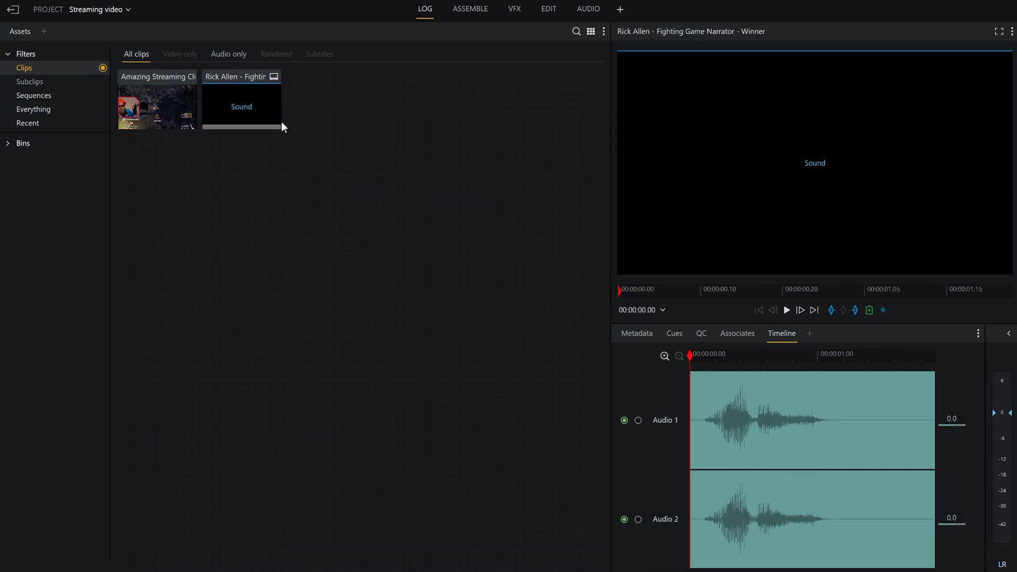
pyautogui.press('space')
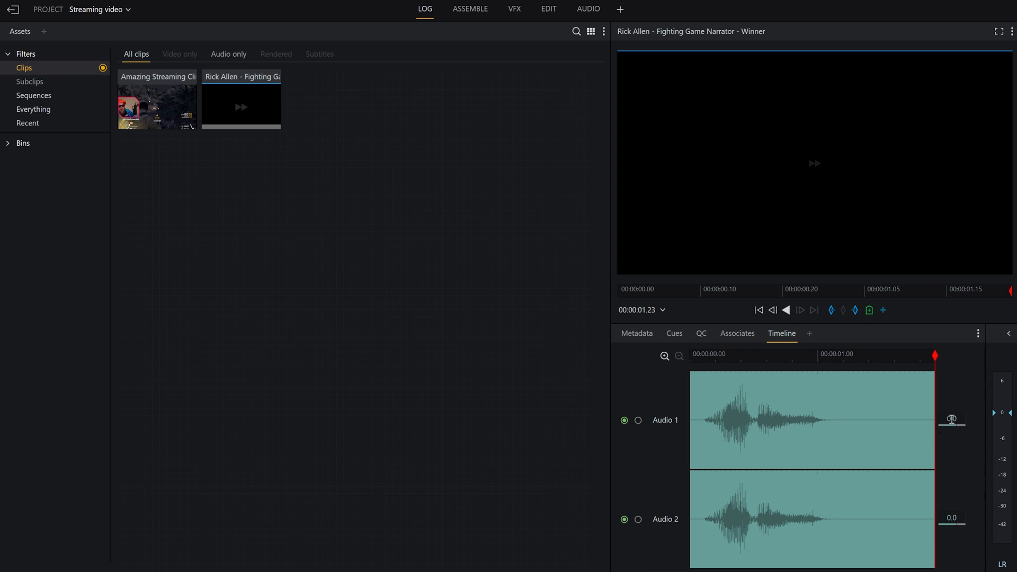
pyautogui.moveTo(954, 425); pyautogui.dragTo(948, 426)
pyautogui.moveTo(959, 525); pyautogui.dragTo(952, 525)
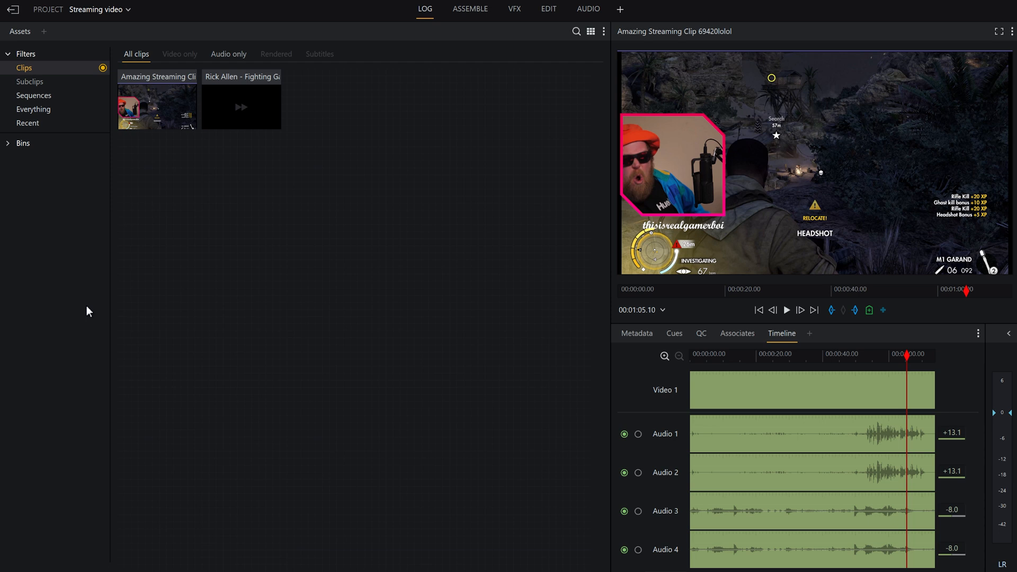
pyautogui.click(246, 101)
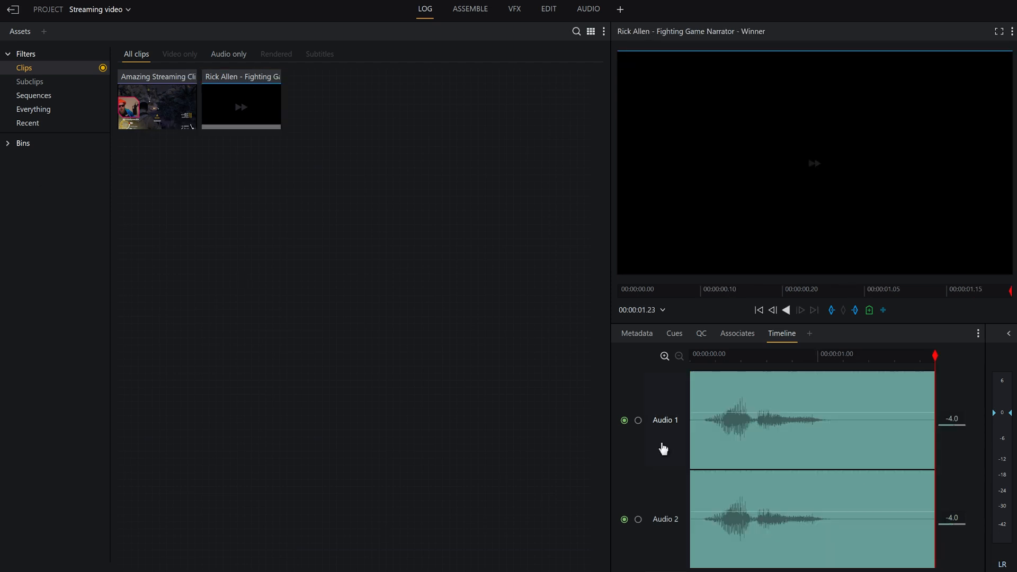